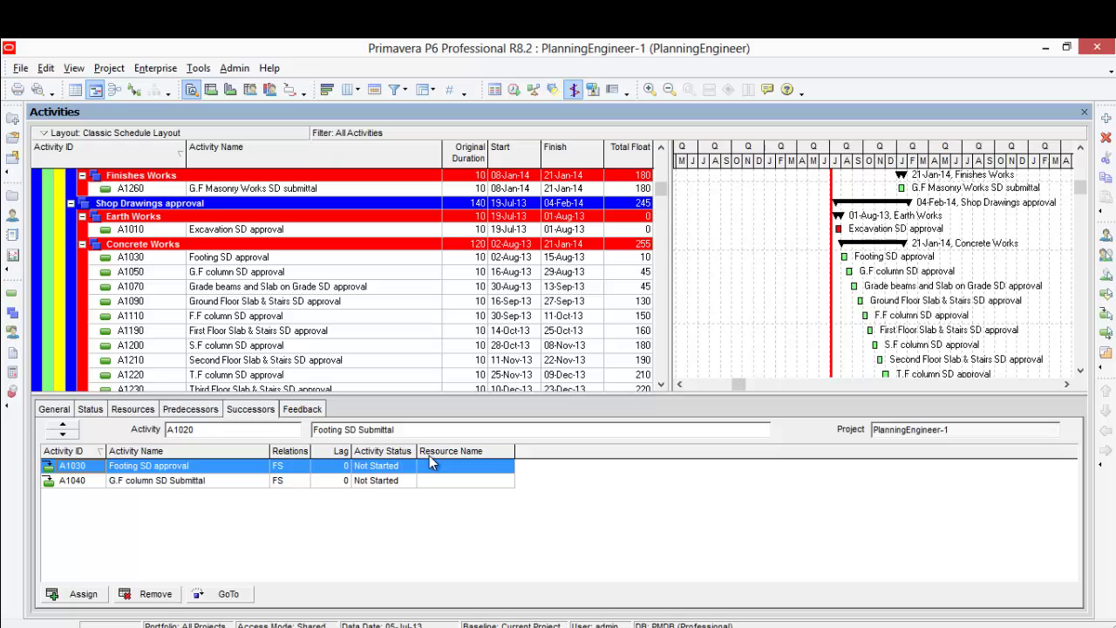
Step: Show the resource usage histogram with its legend top-left and the timeline in months from Sep 2013 to Aug 2014
click(269, 89)
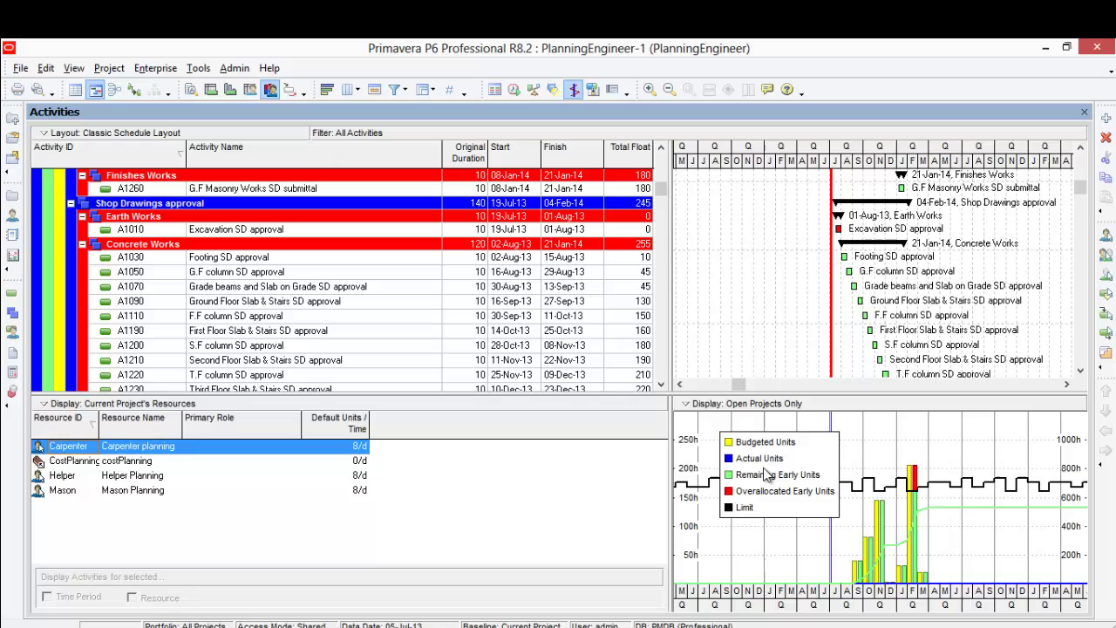
drag(752, 456, 722, 440)
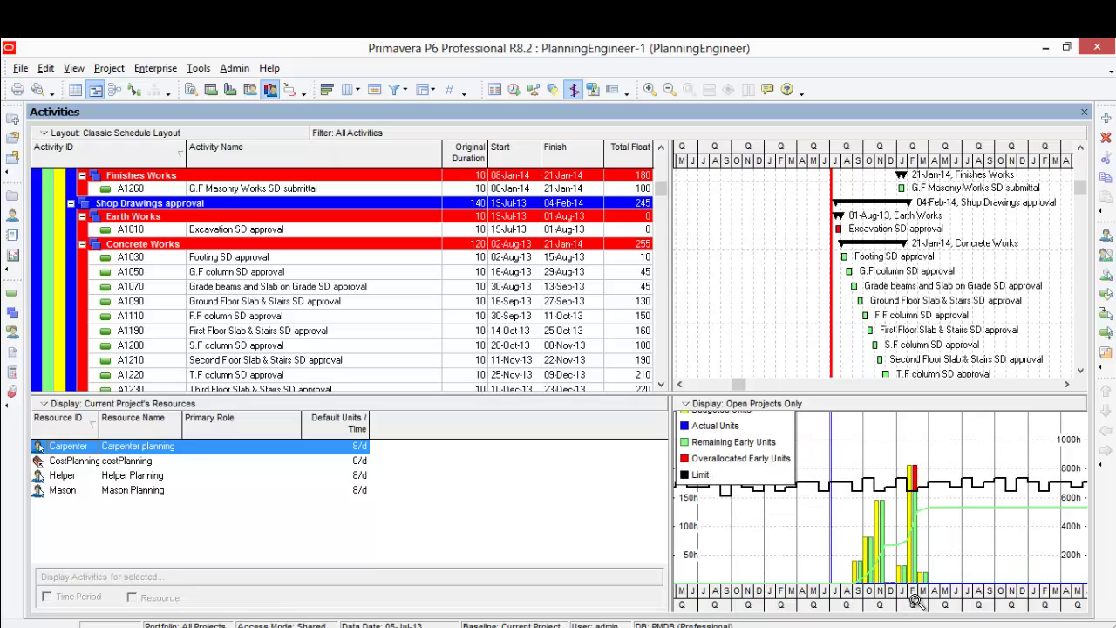
drag(913, 594, 1090, 600)
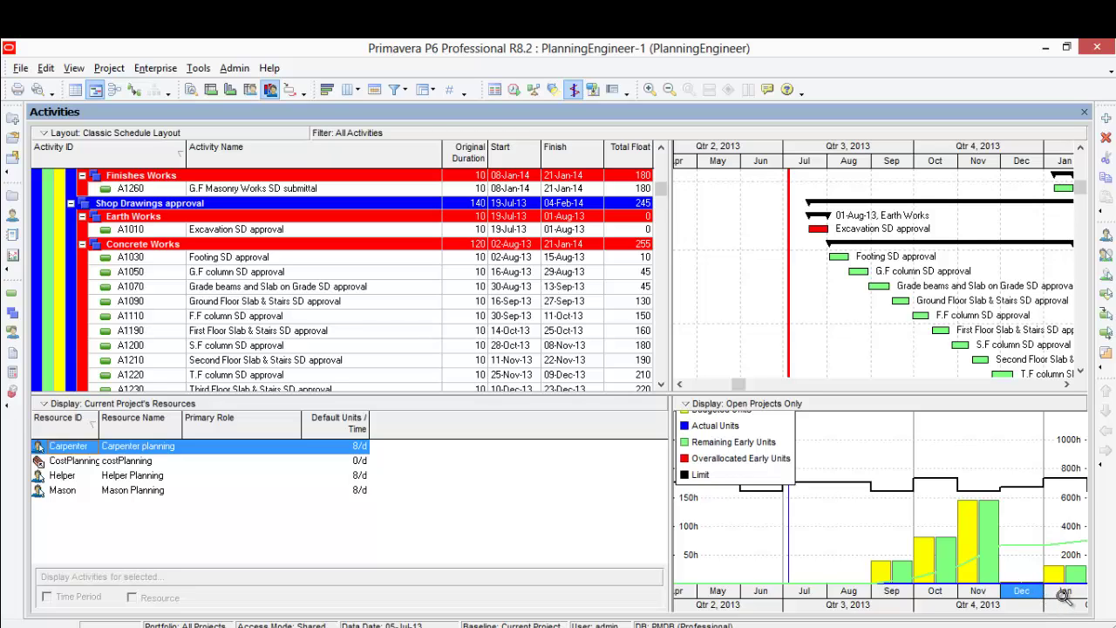
drag(1055, 604, 901, 610)
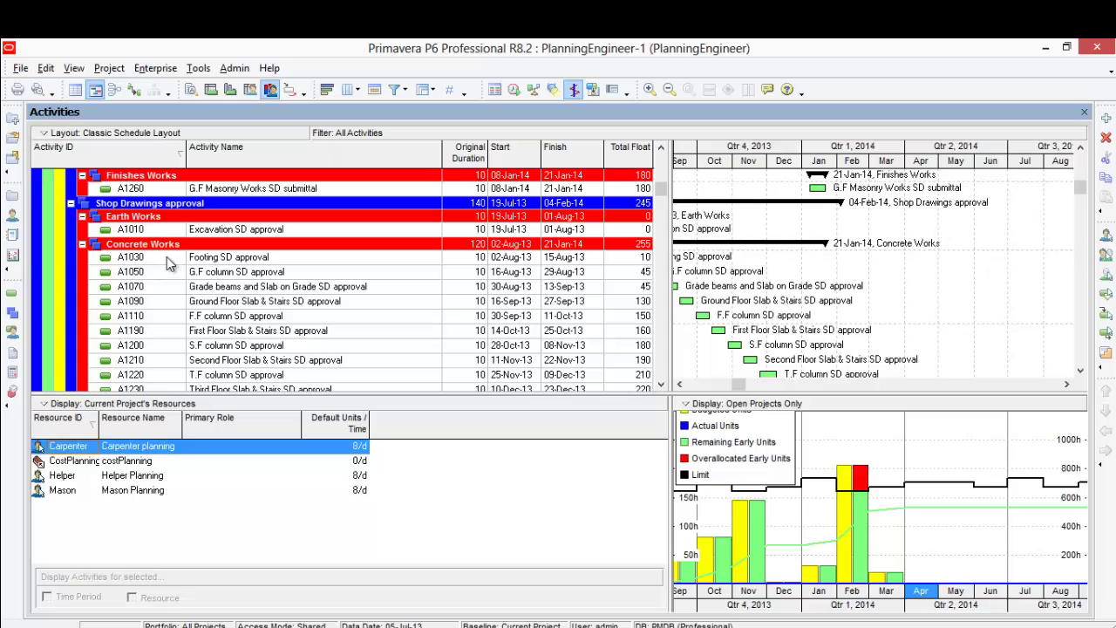
Step: Collapse the Engineering works group and select activity 30 P.C concrete for footing
scroll(412, 291, up, 10)
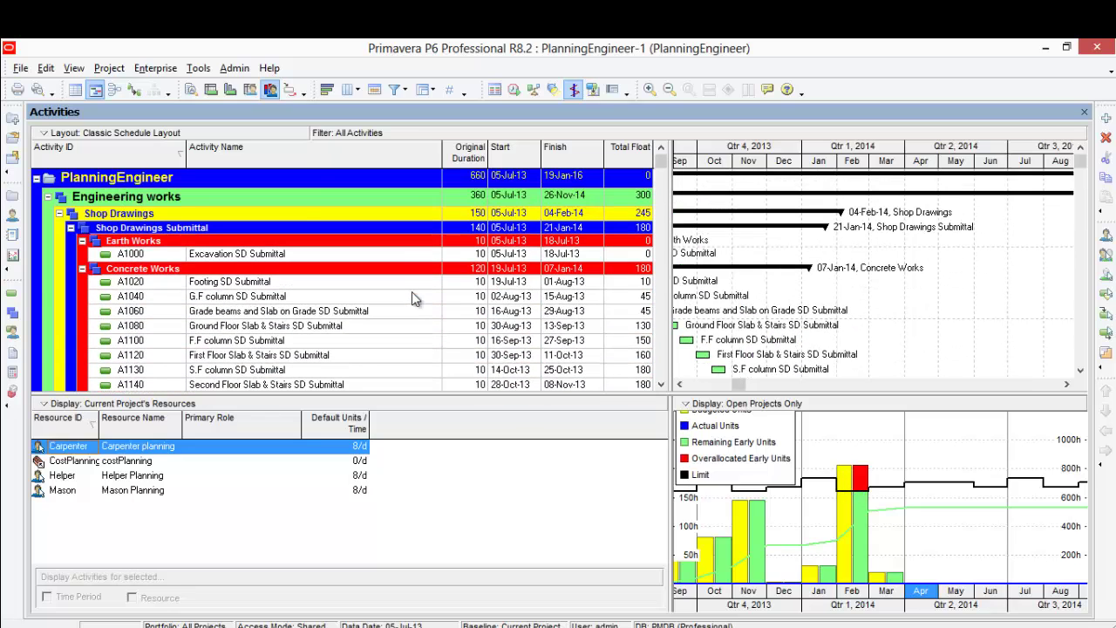
double_click(297, 198)
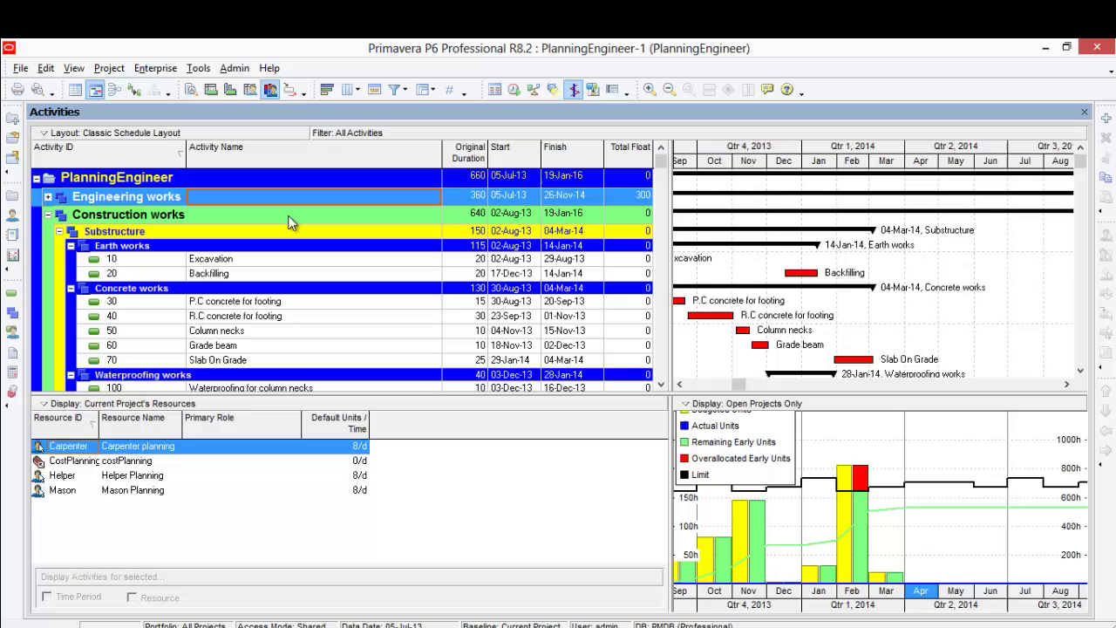
click(263, 302)
Step: Zoom the timeline out and review the Construction works activities down the list
mouse_move(826, 166)
mouse_down()
mouse_move(765, 171)
mouse_move(813, 177)
mouse_up()
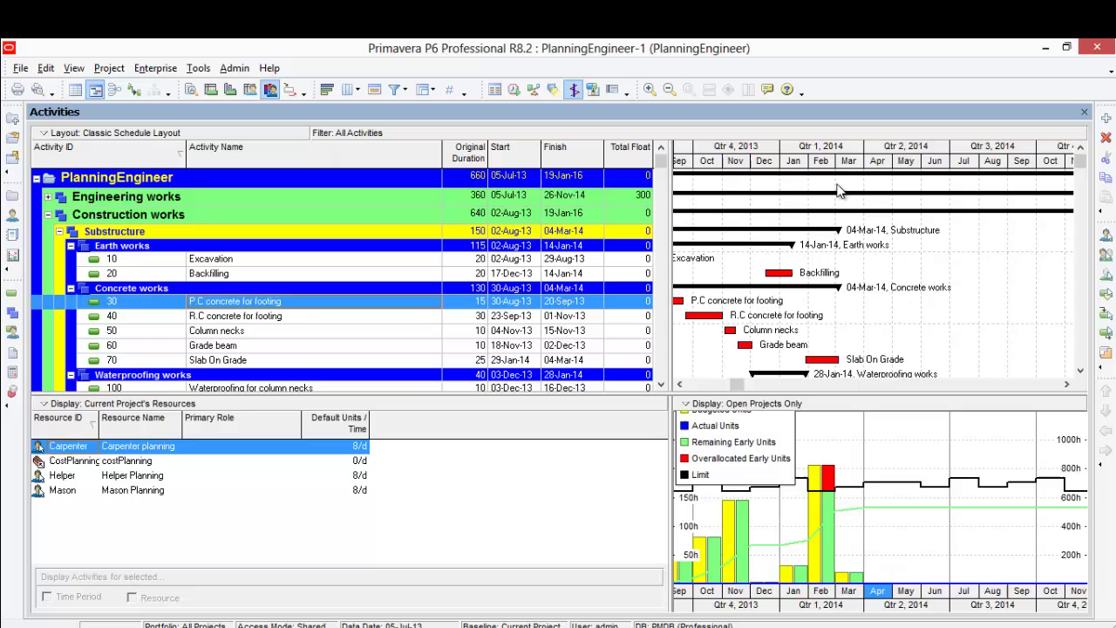
scroll(837, 190, down, 3)
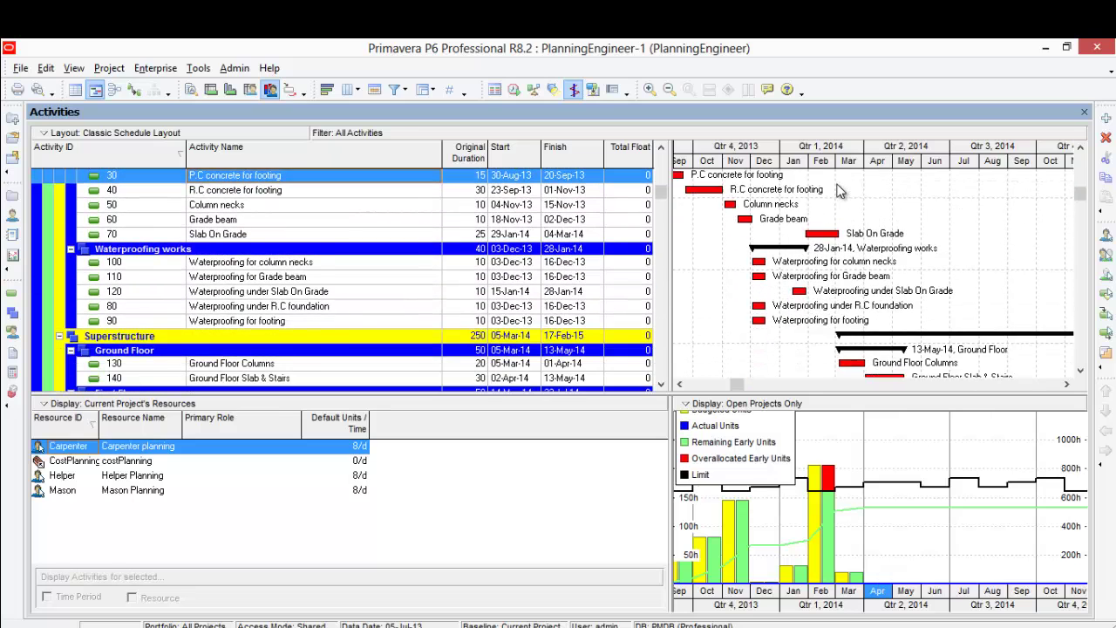
scroll(838, 191, down, 2)
scroll(839, 191, down, 3)
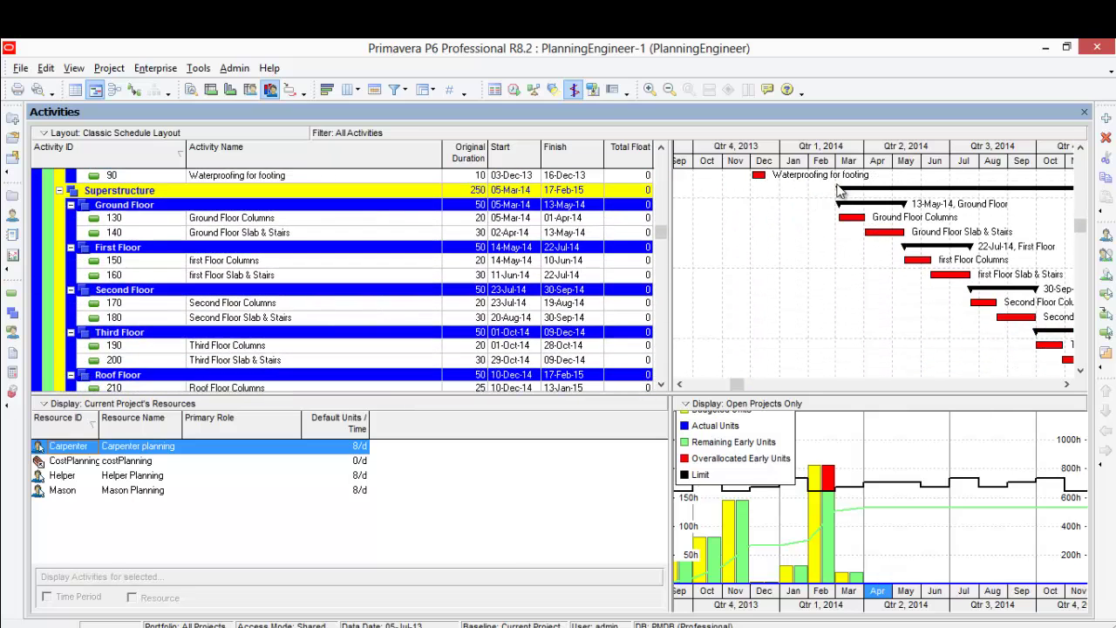
scroll(840, 204, down, 2)
scroll(839, 205, down, 7)
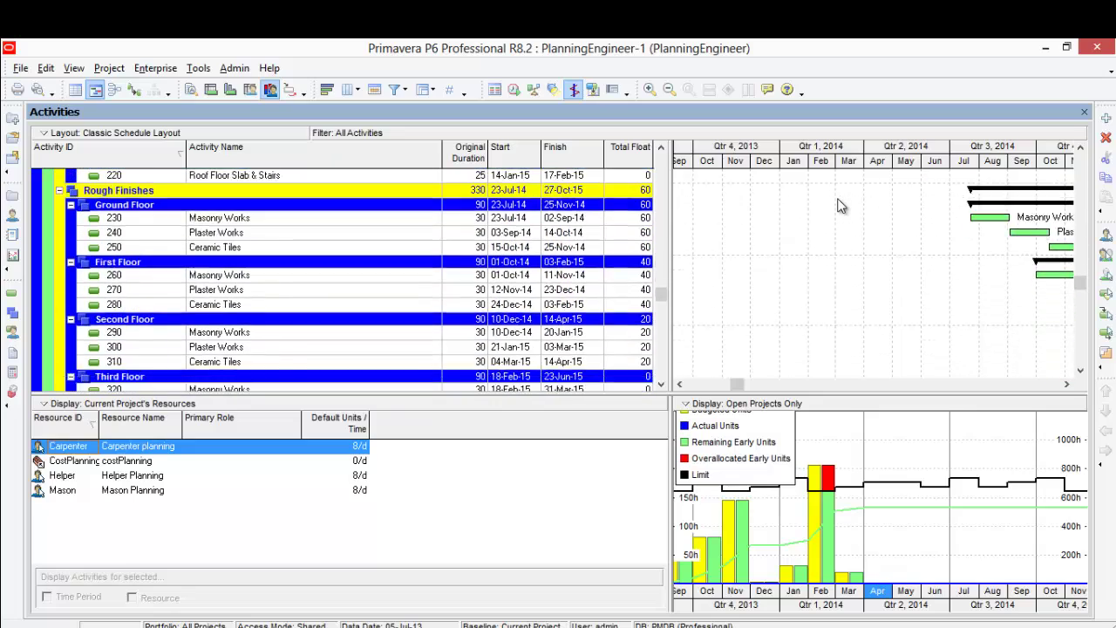
scroll(838, 205, down, 5)
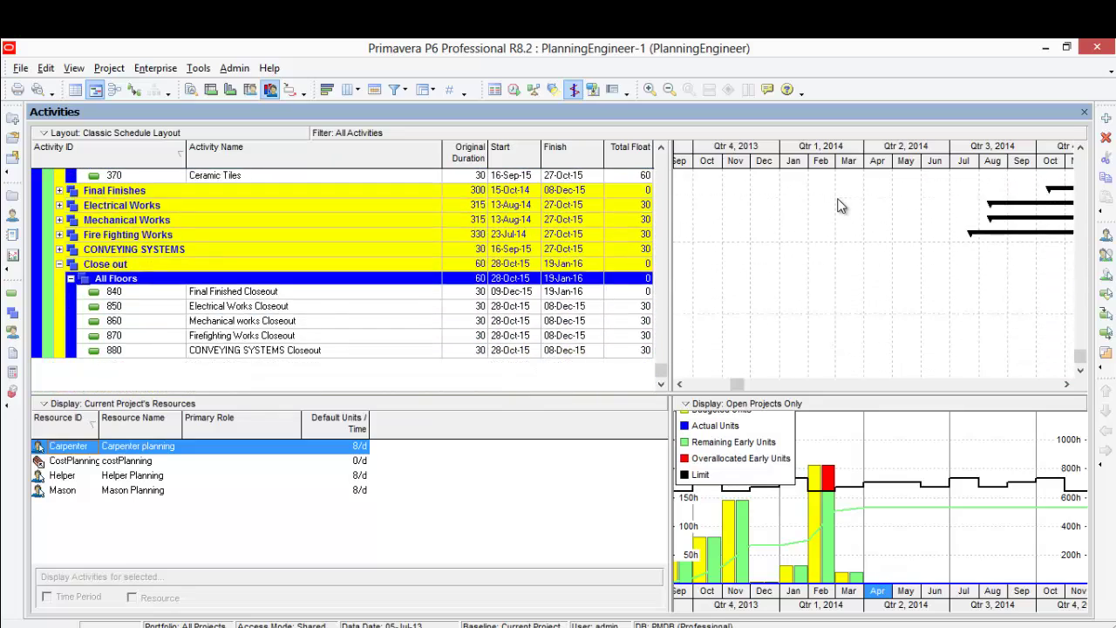
scroll(838, 205, up, 9)
scroll(839, 204, up, 12)
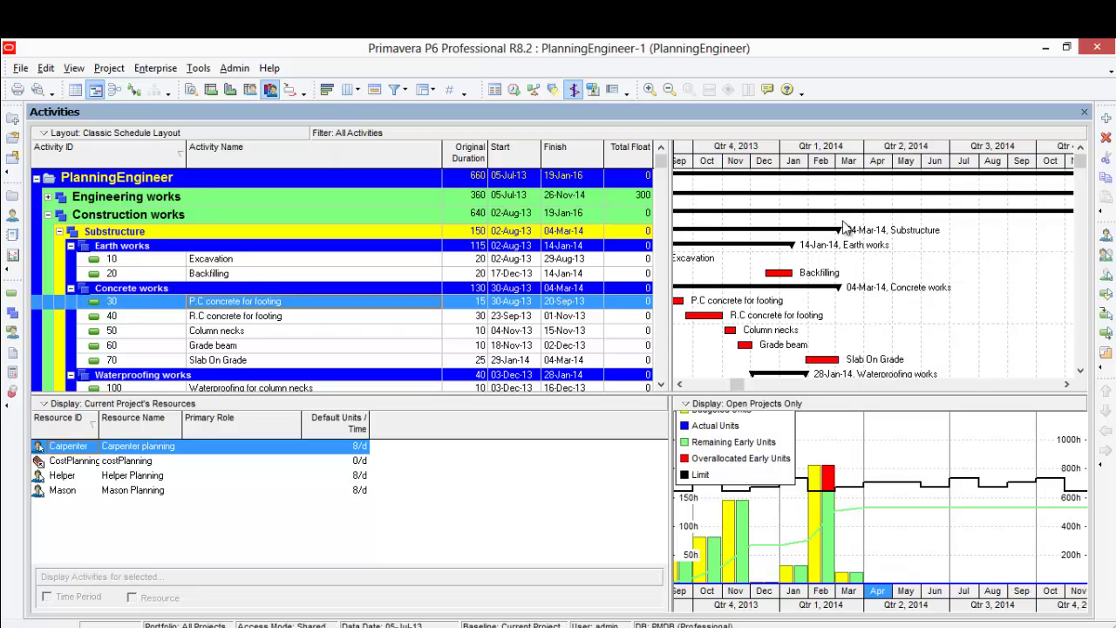
scroll(844, 226, down, 2)
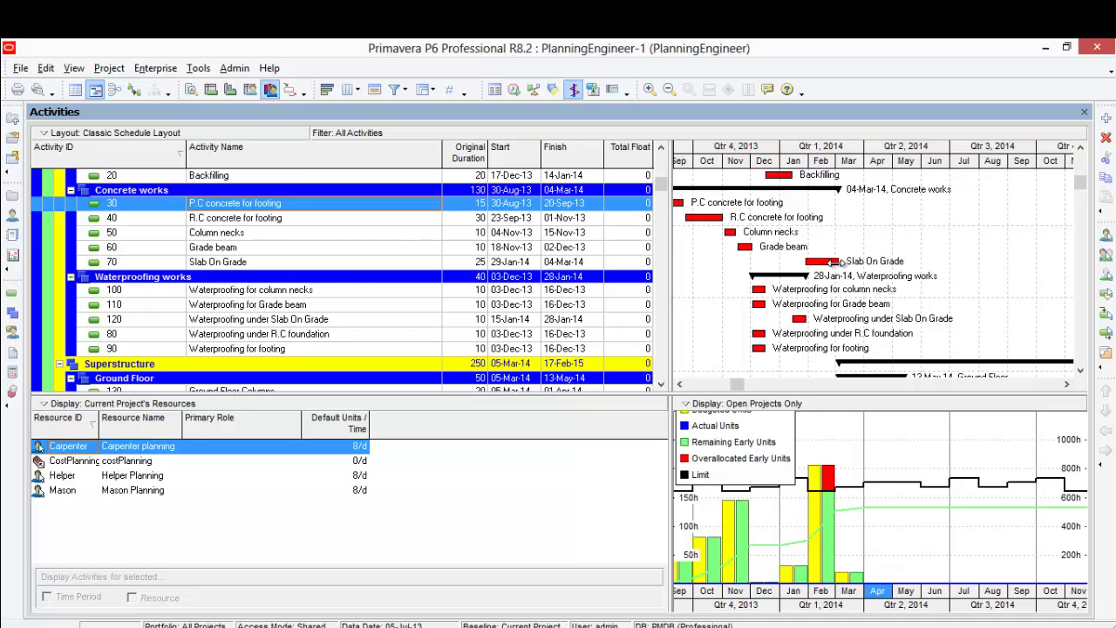
scroll(835, 262, up, 2)
scroll(834, 261, down, 4)
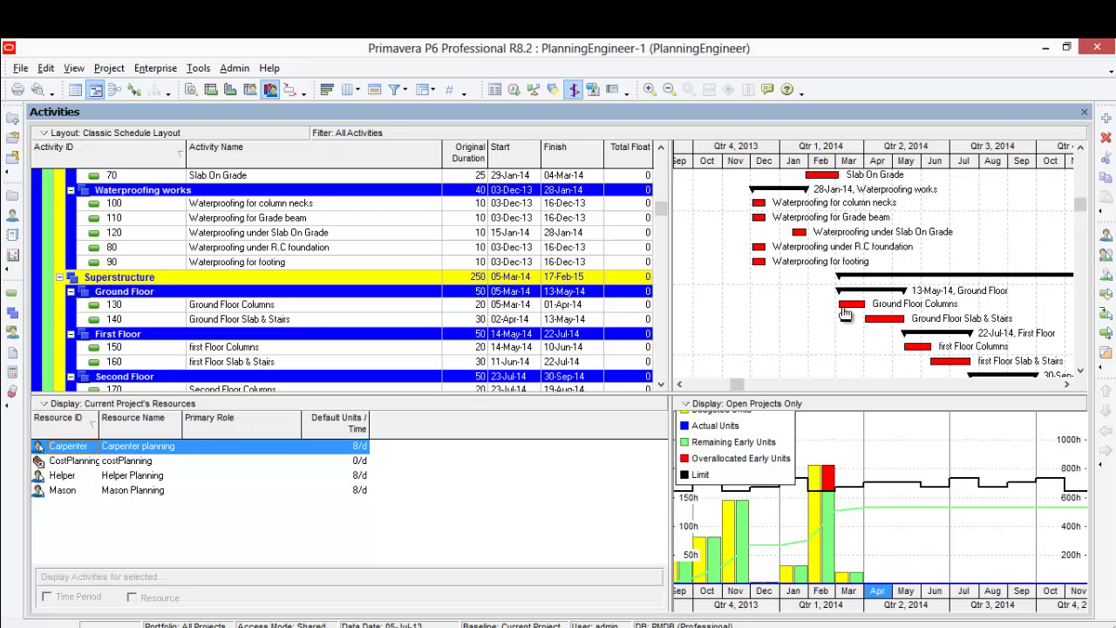
scroll(844, 312, down, 2)
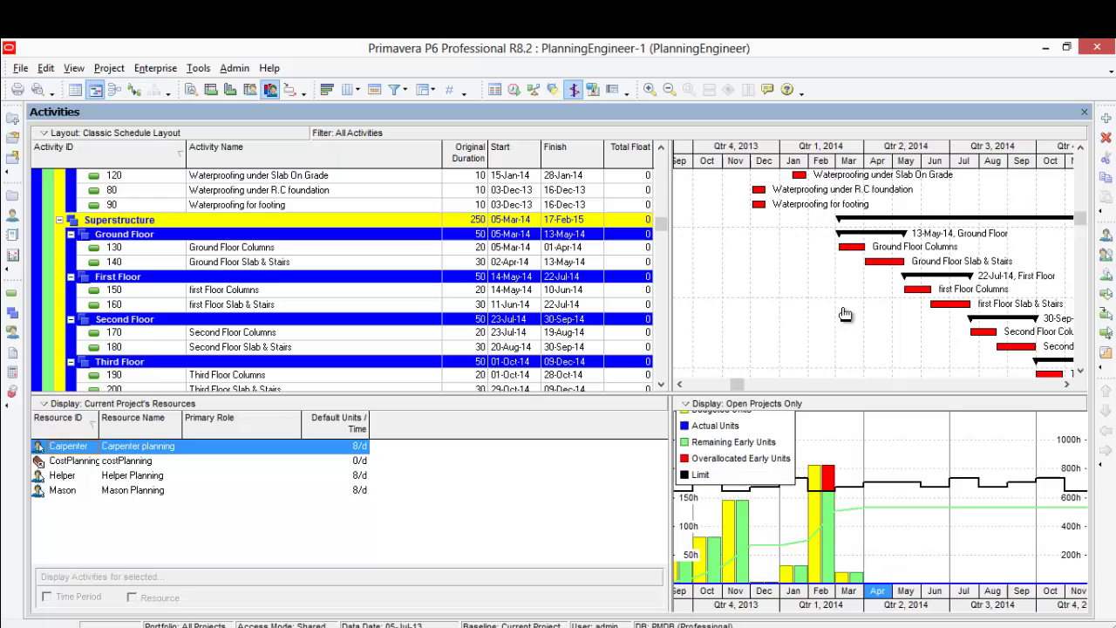
scroll(844, 312, down, 3)
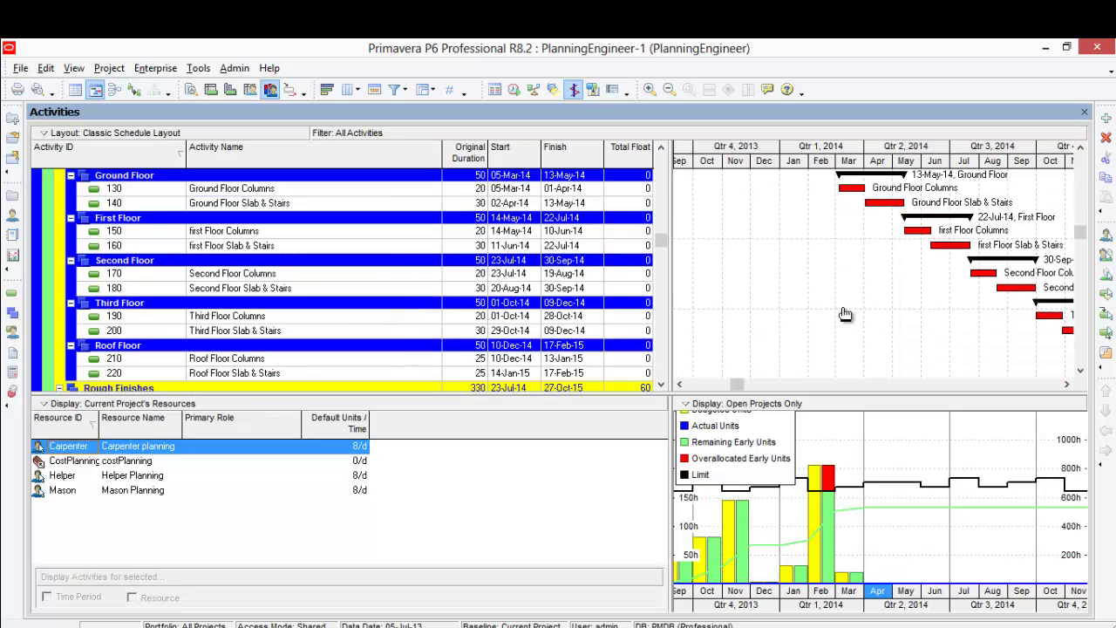
scroll(844, 312, up, 6)
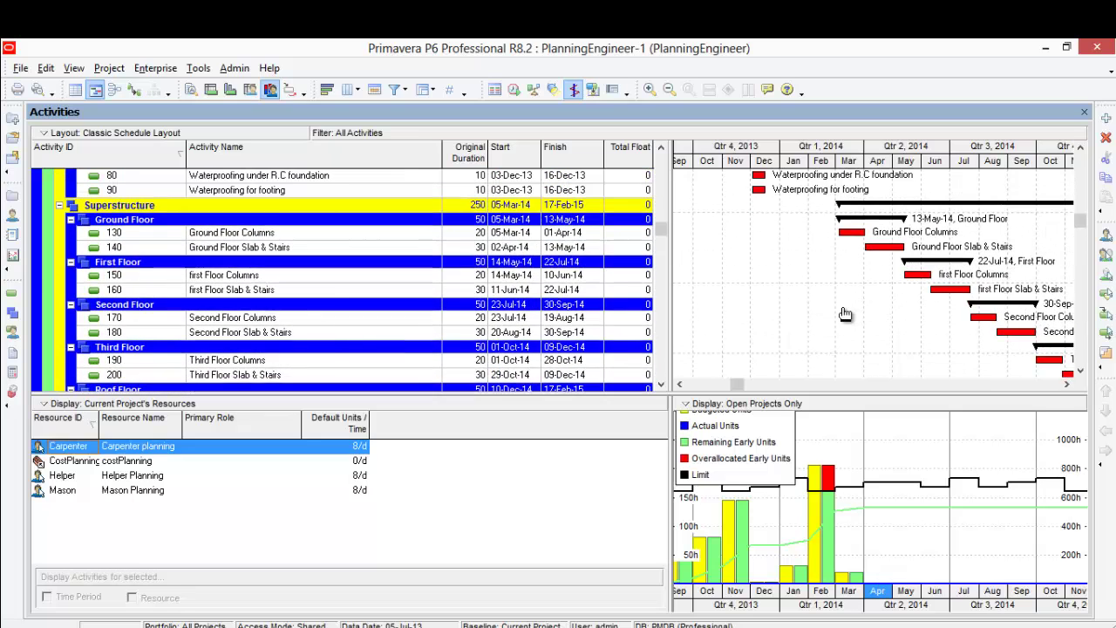
Step: Show the Mason's usage histogram with its legend at the top-right, and select the Superstructure group
click(133, 493)
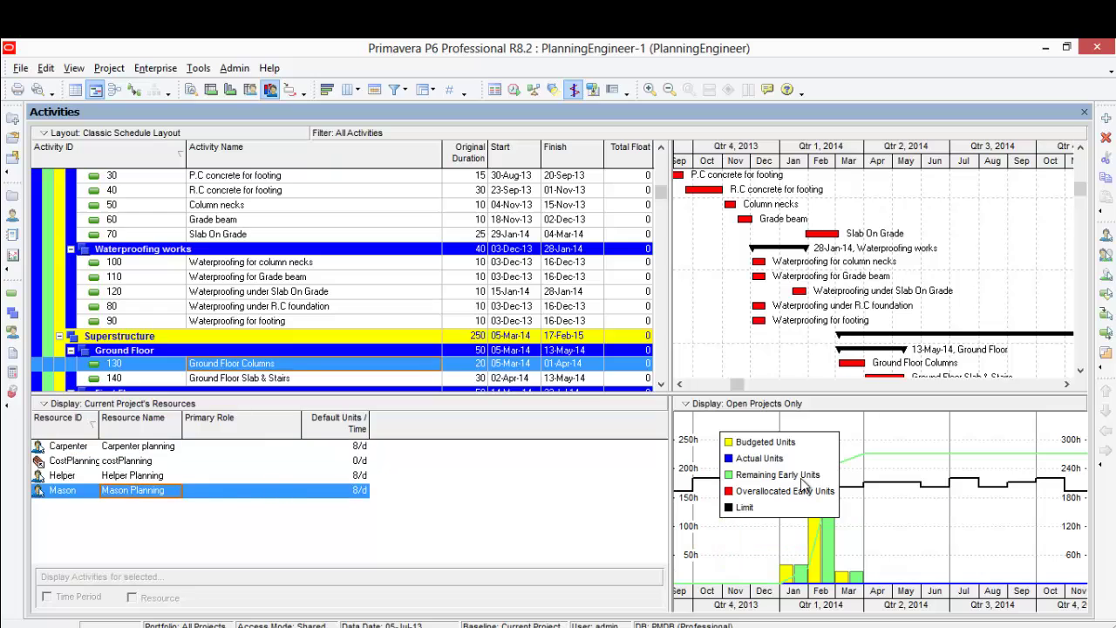
drag(778, 443, 1024, 409)
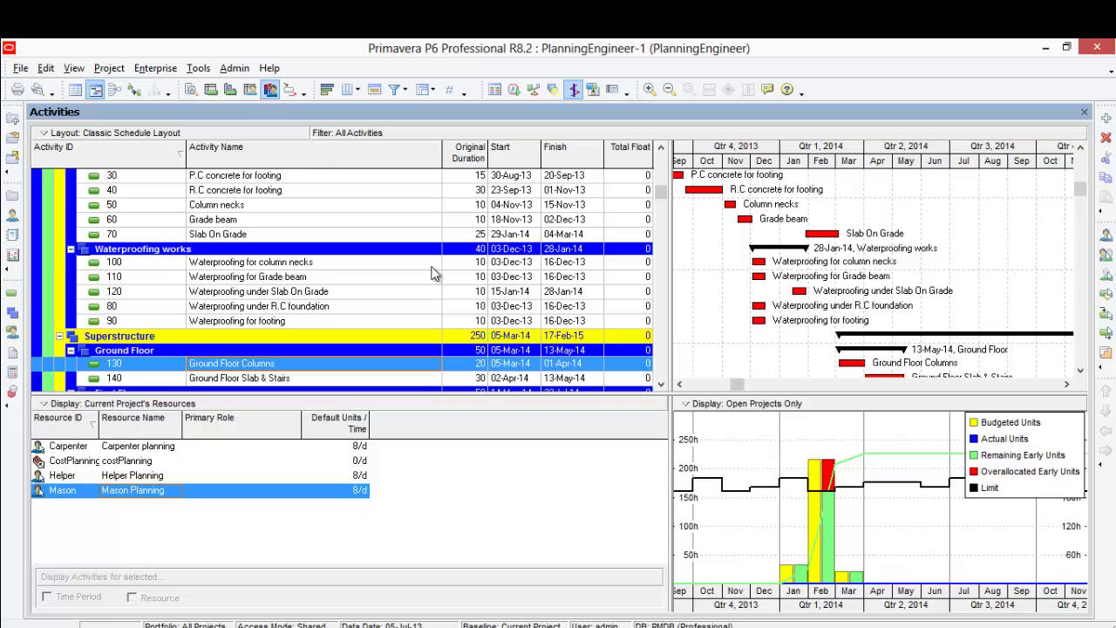
click(332, 339)
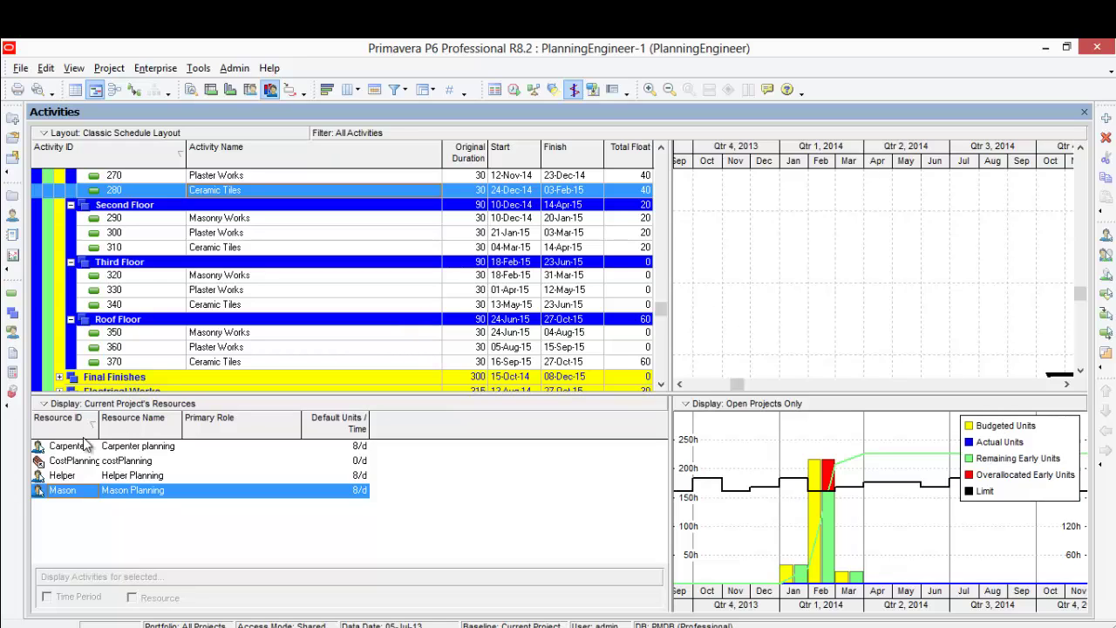
Step: Widen the Resource ID column and view the Helper, CostPlanning and Carpenter histograms in turn
drag(96, 421, 172, 427)
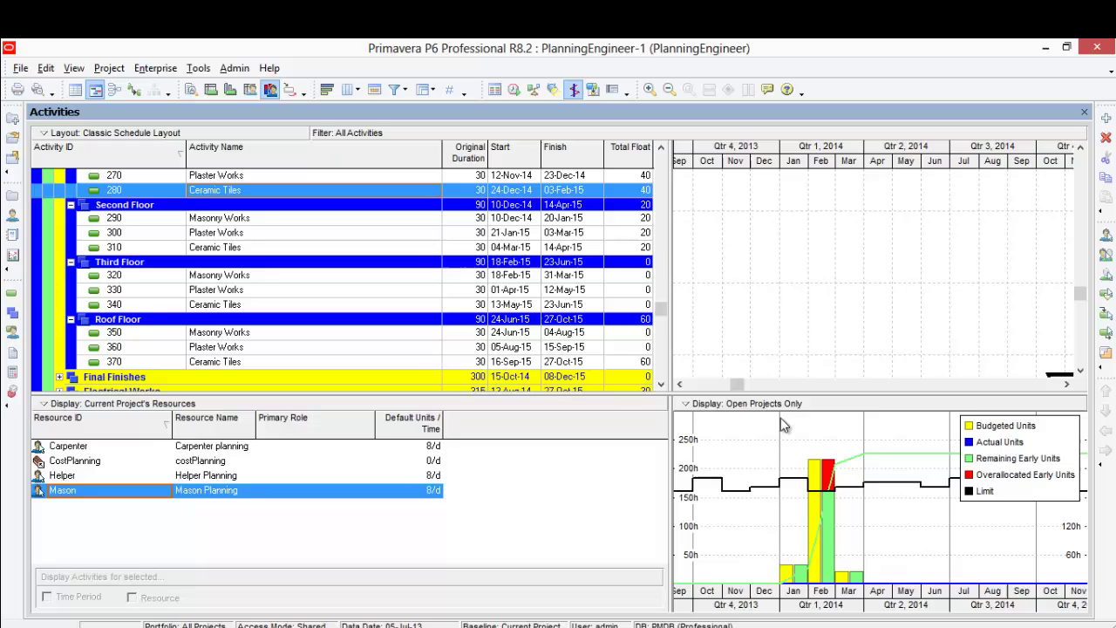
click(77, 475)
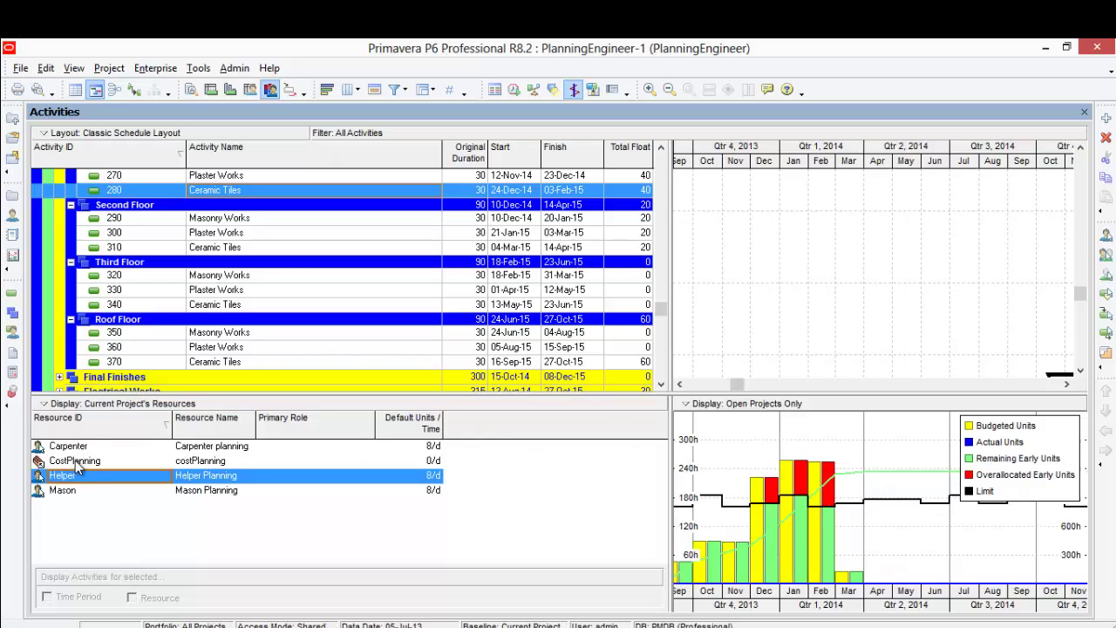
click(79, 460)
click(76, 448)
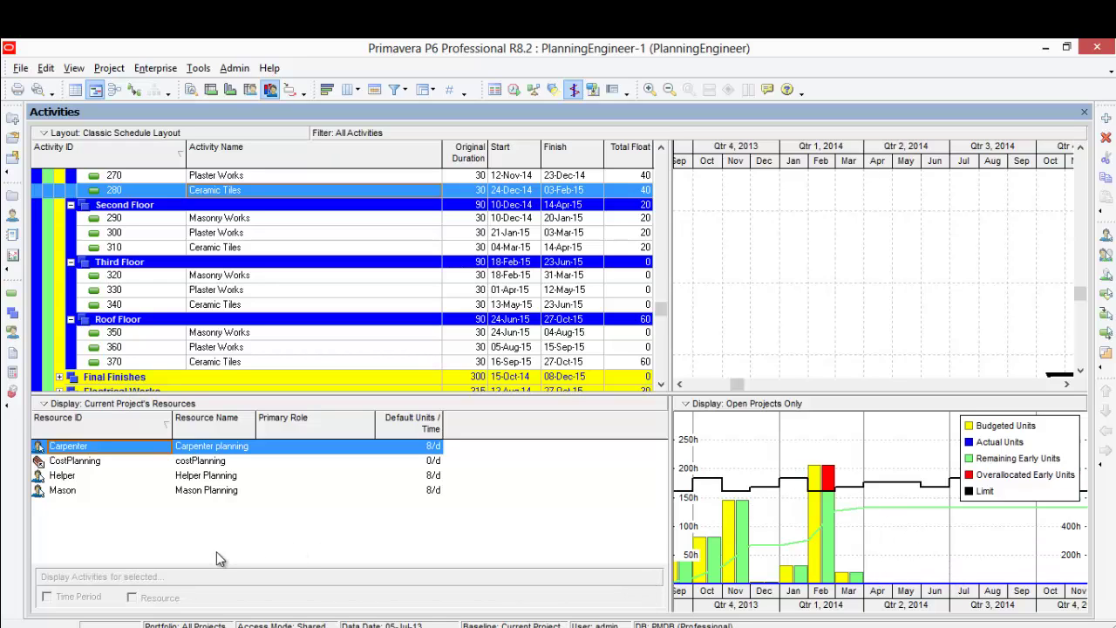
click(204, 468)
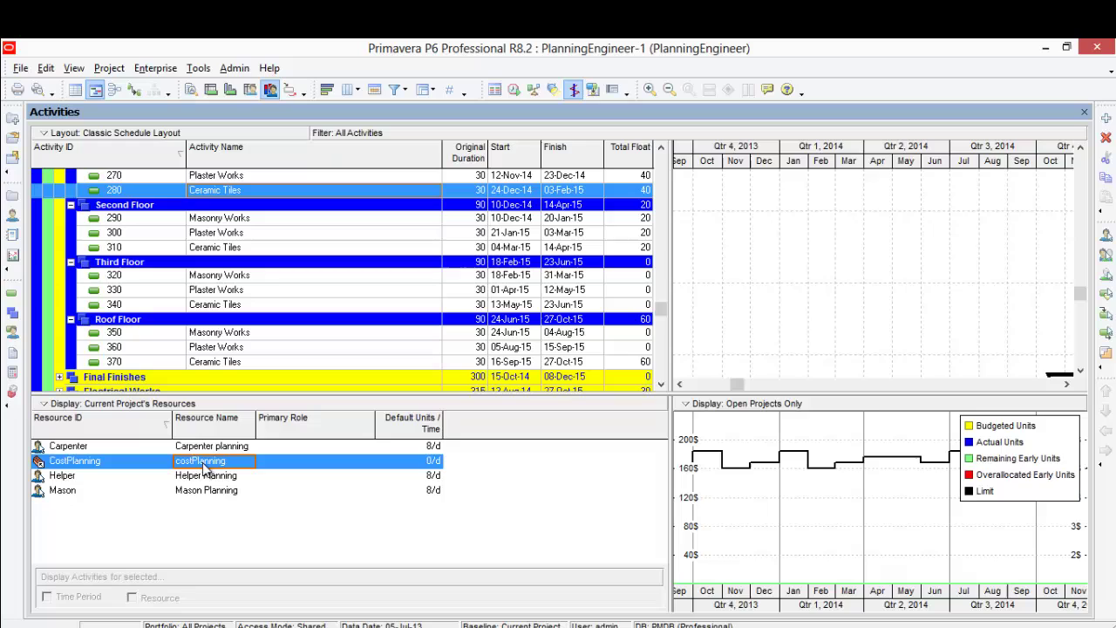
click(217, 447)
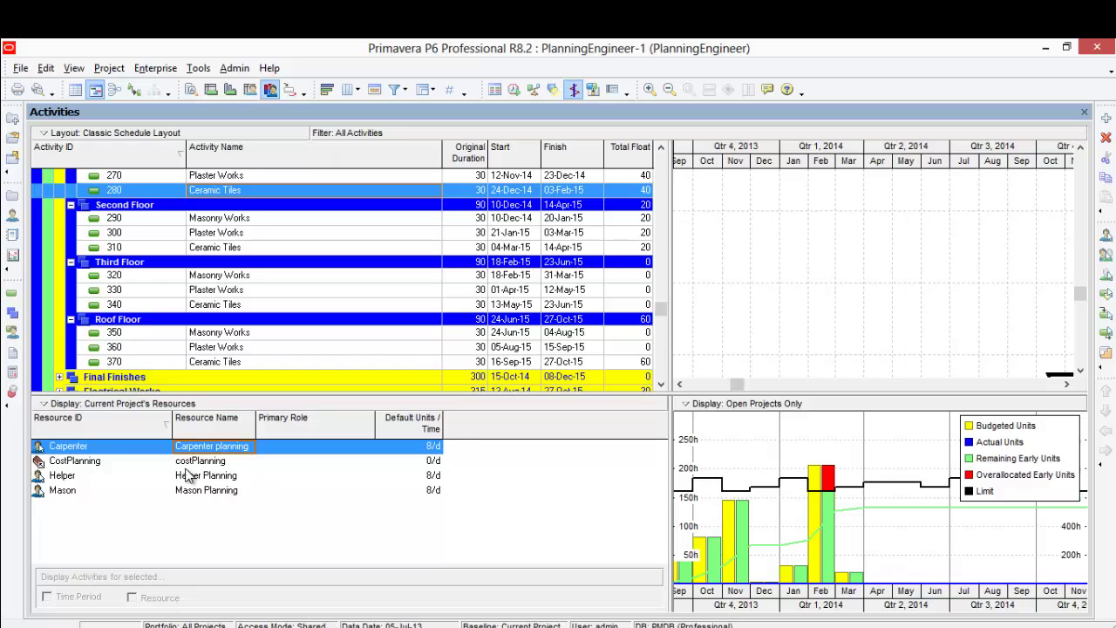
click(186, 478)
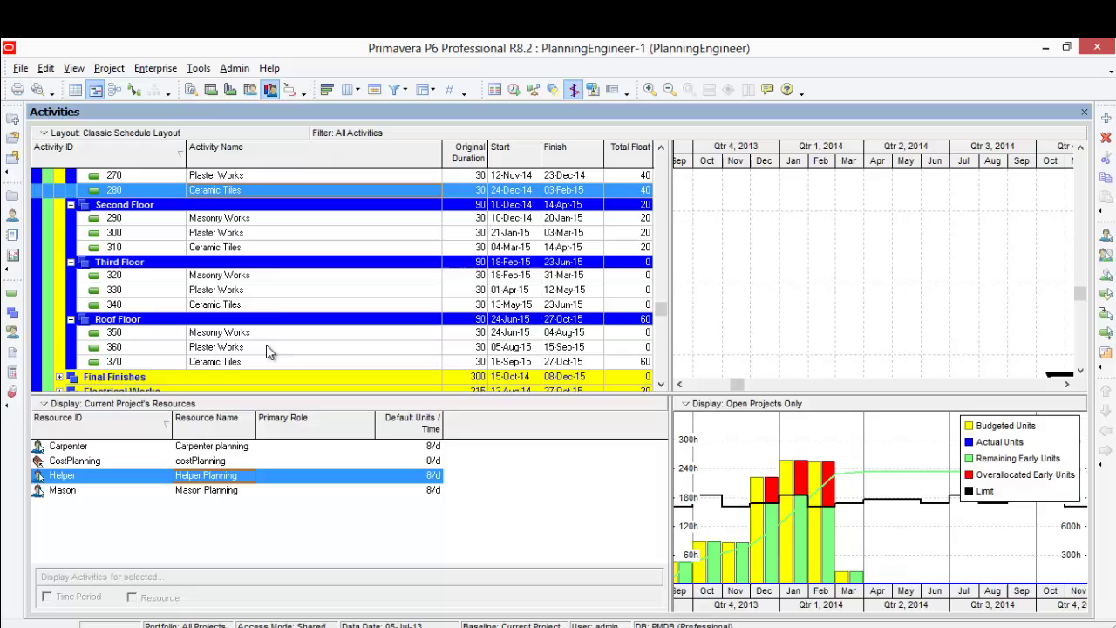
click(208, 492)
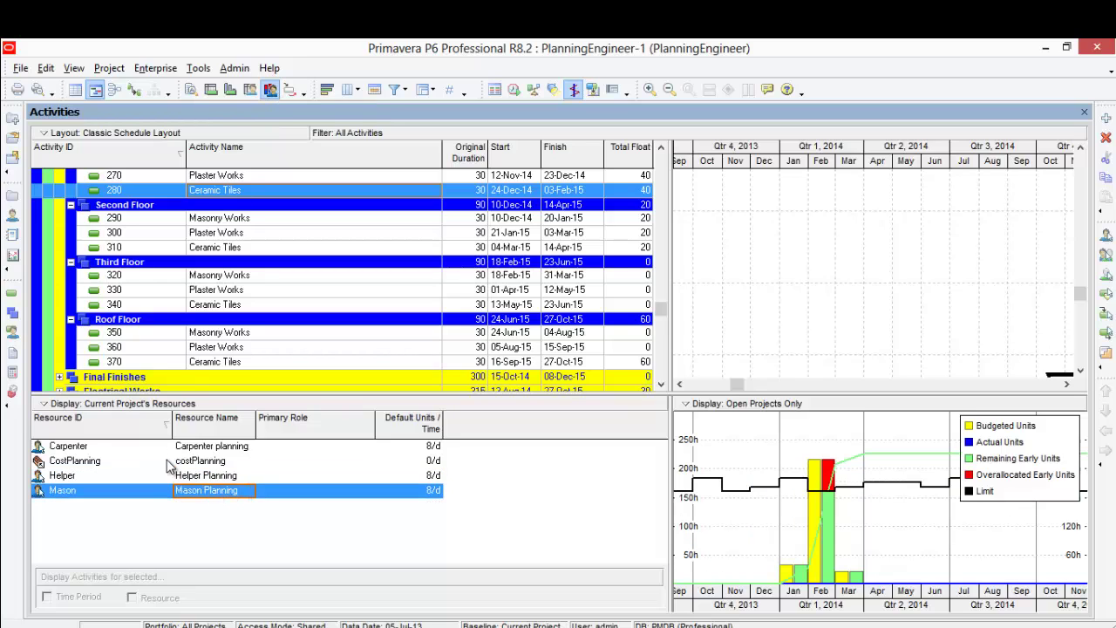
click(90, 445)
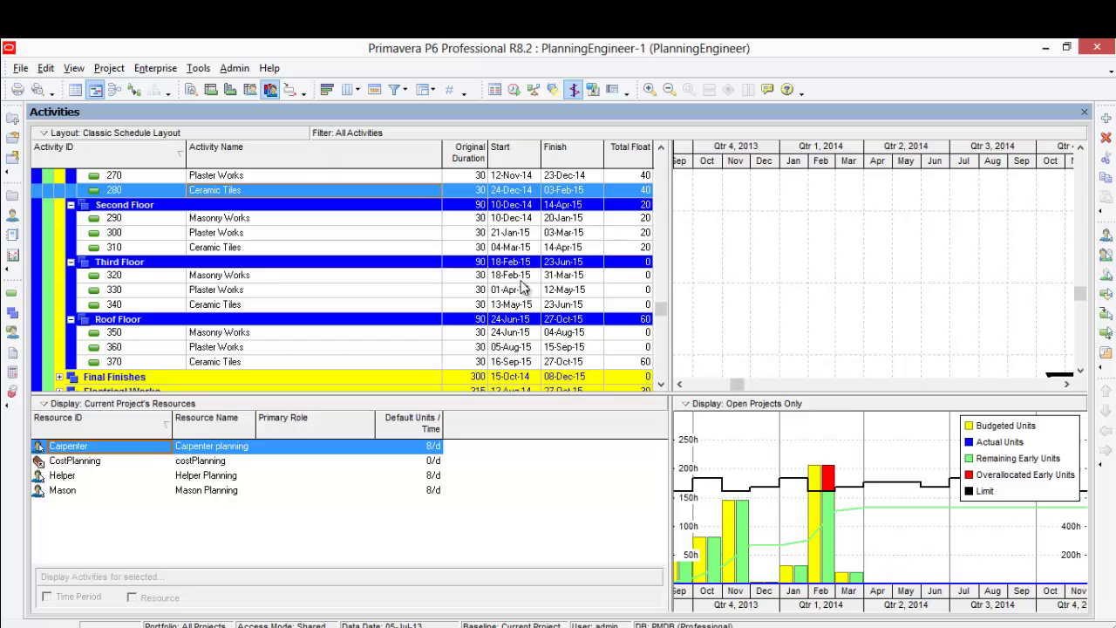
Step: In Masonry Works 230's predecessors, set a lag of 10 on the link from activity 160
scroll(897, 277, up, 5)
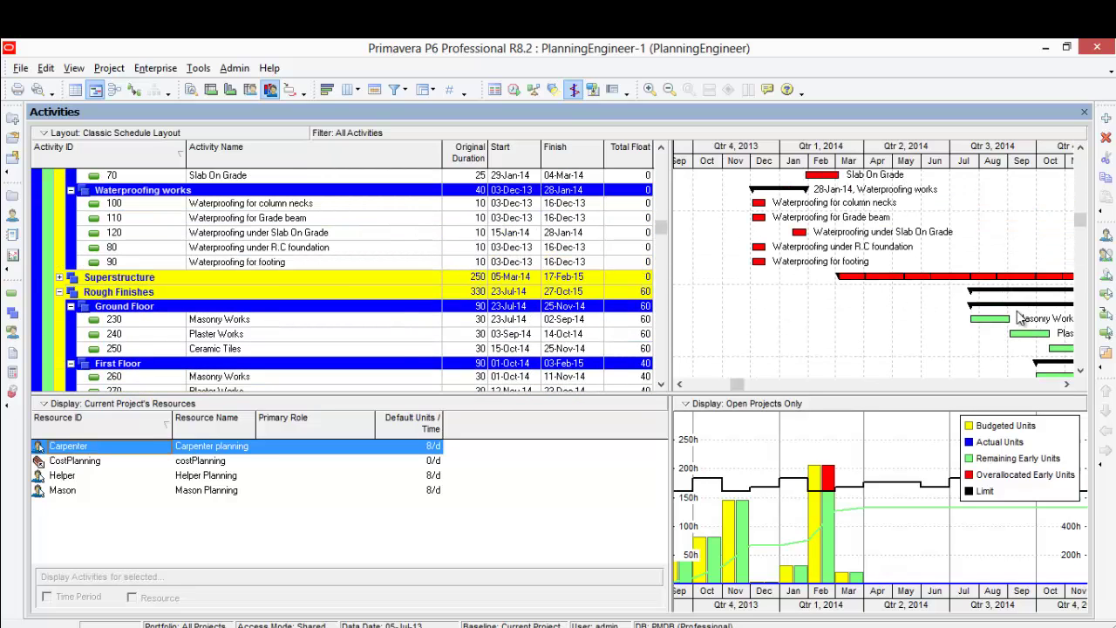
click(232, 322)
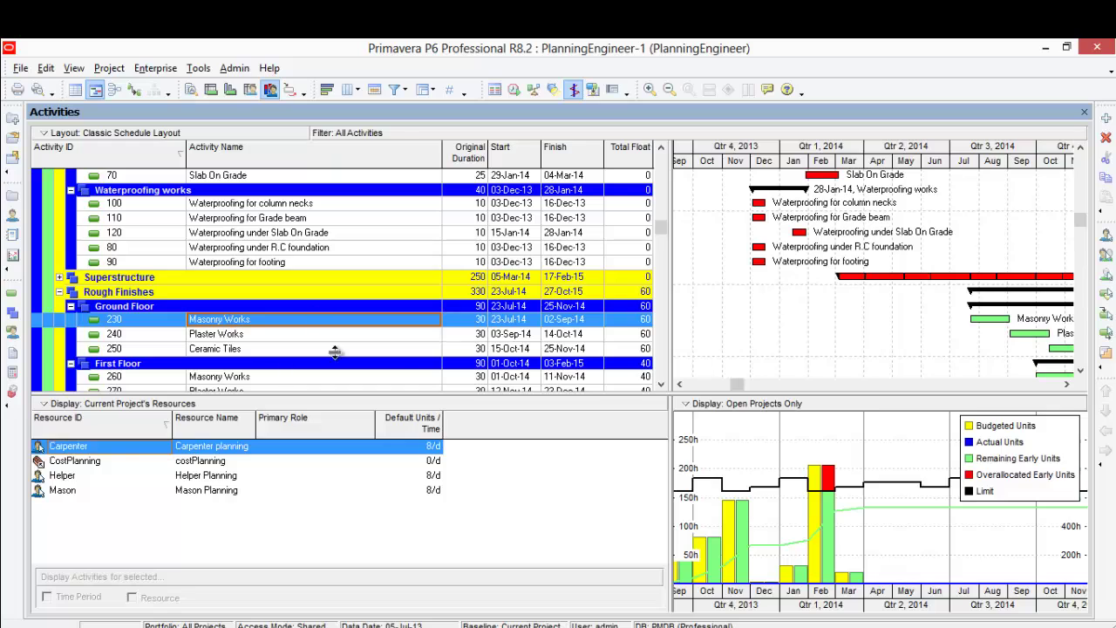
click(195, 91)
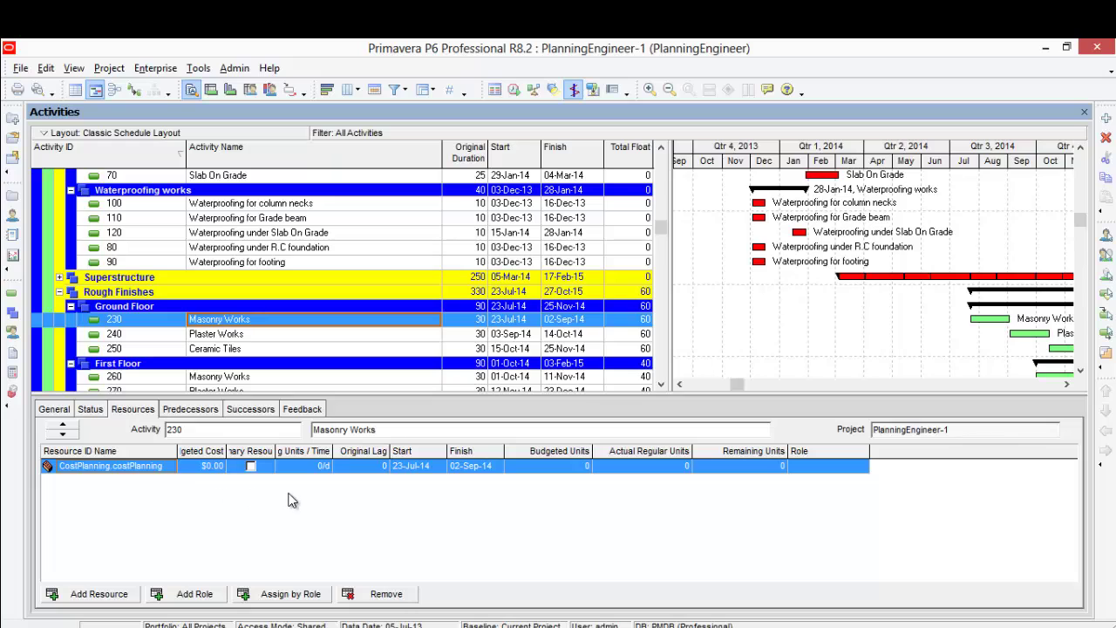
click(191, 410)
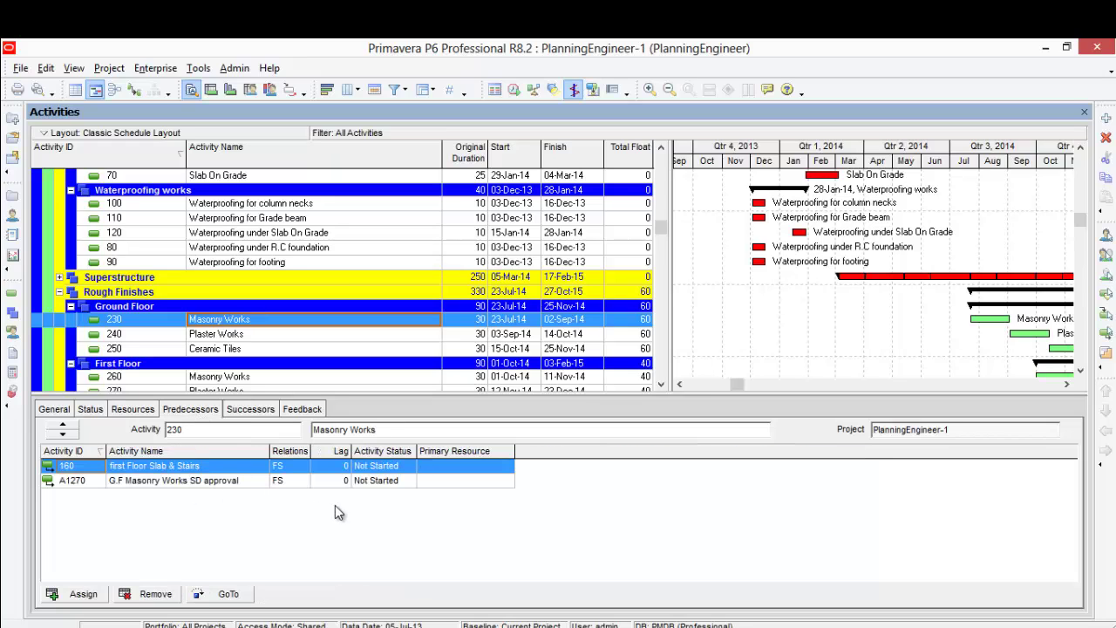
click(340, 469)
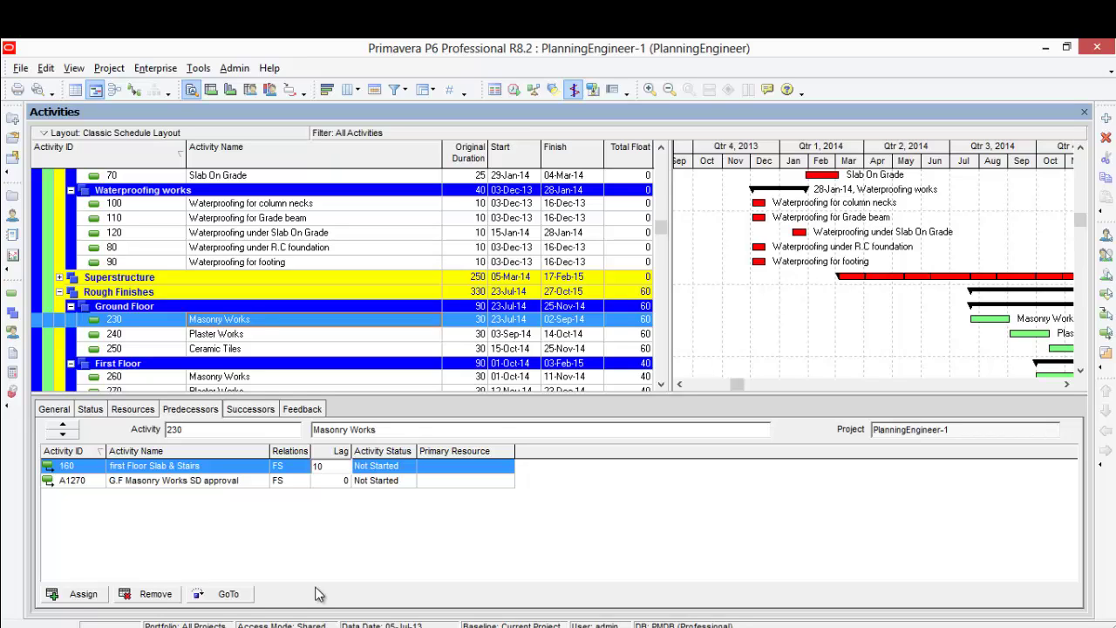
key(Return)
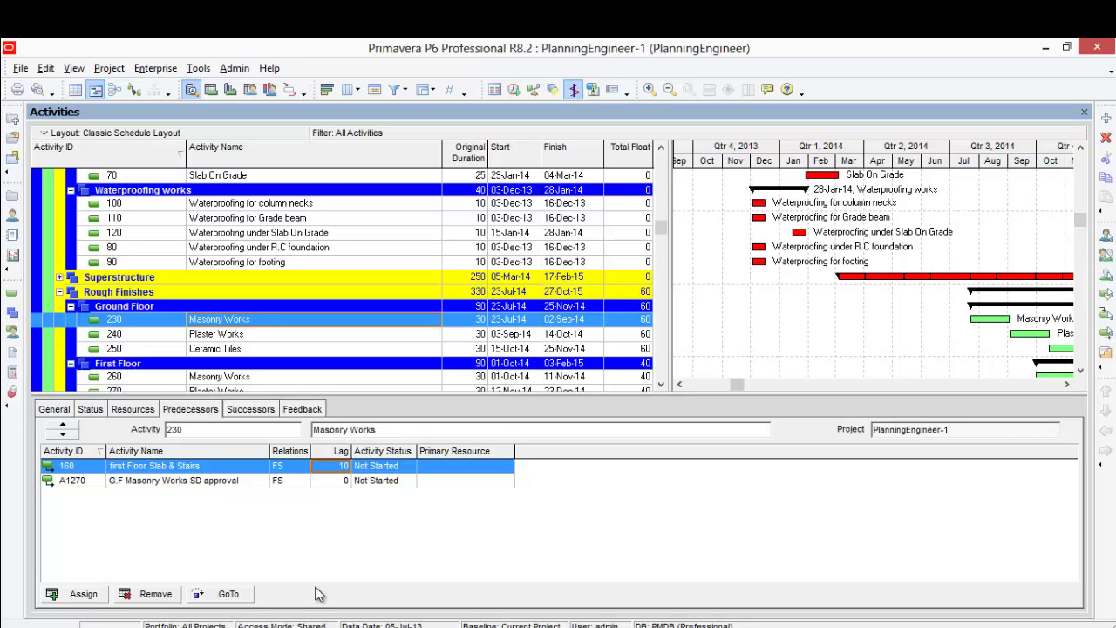
Step: Reschedule the project, then restore the usage profile with a wider Gantt chart and the legend off the bars
click(513, 89)
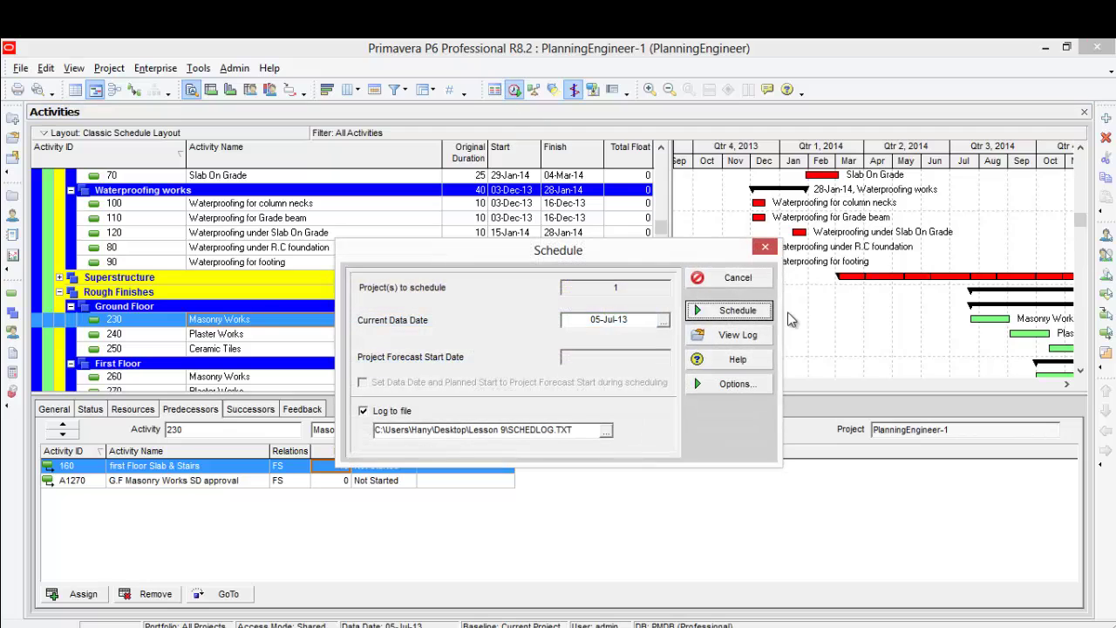
click(734, 314)
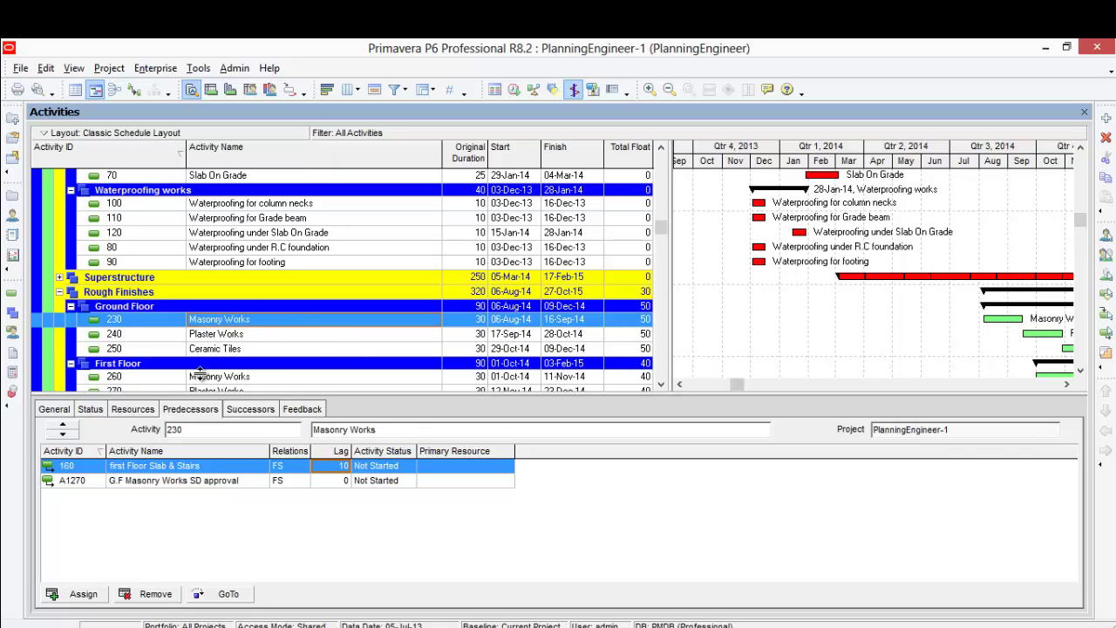
click(270, 91)
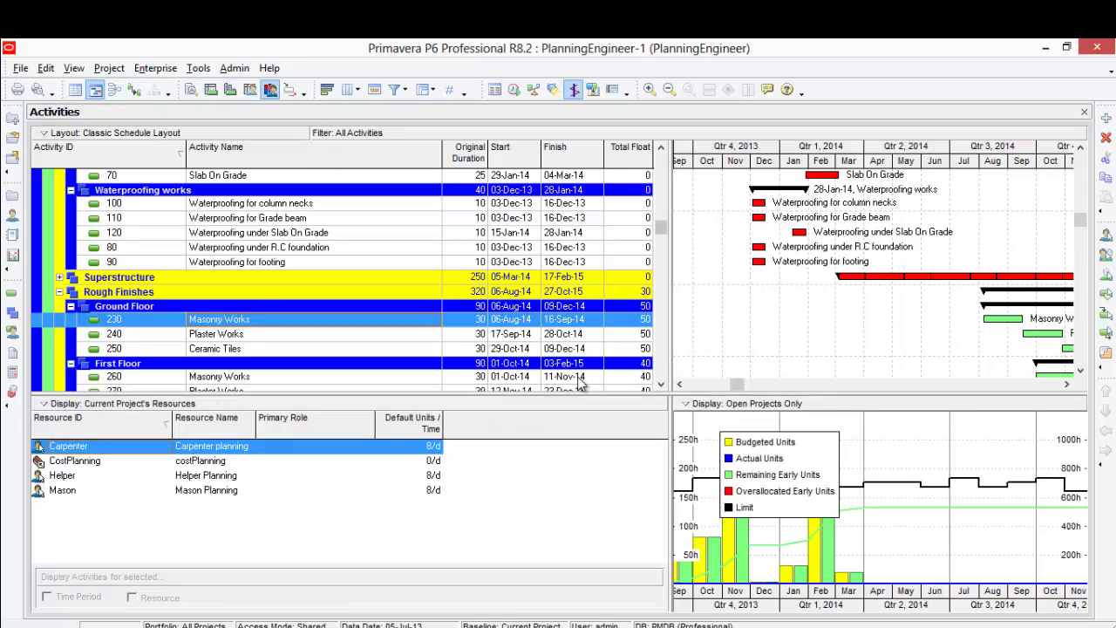
drag(669, 242, 636, 244)
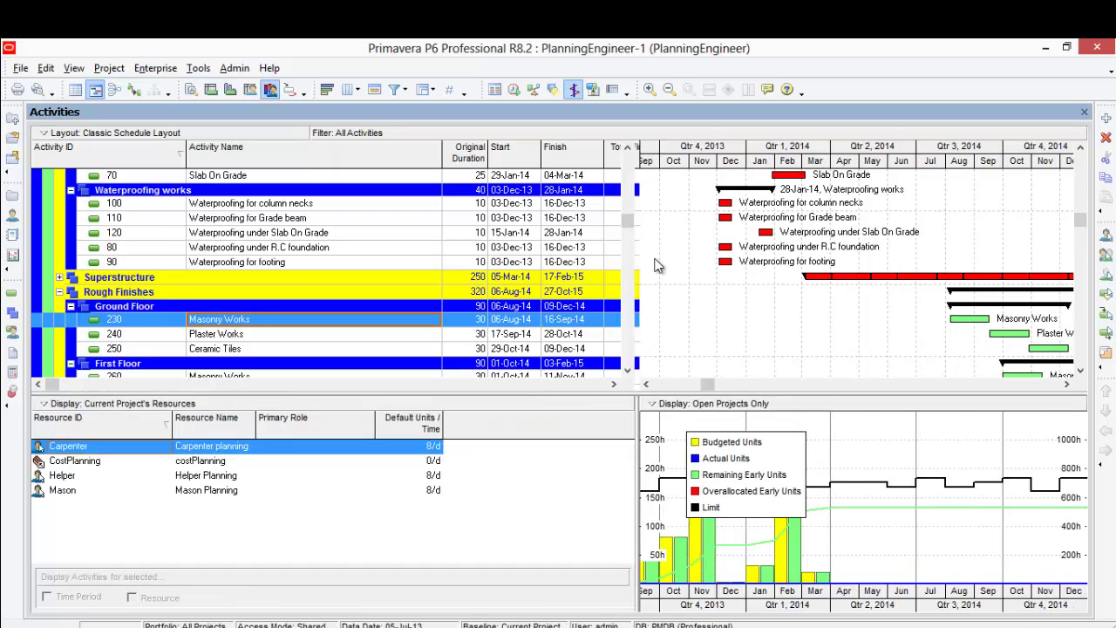
drag(722, 444, 867, 434)
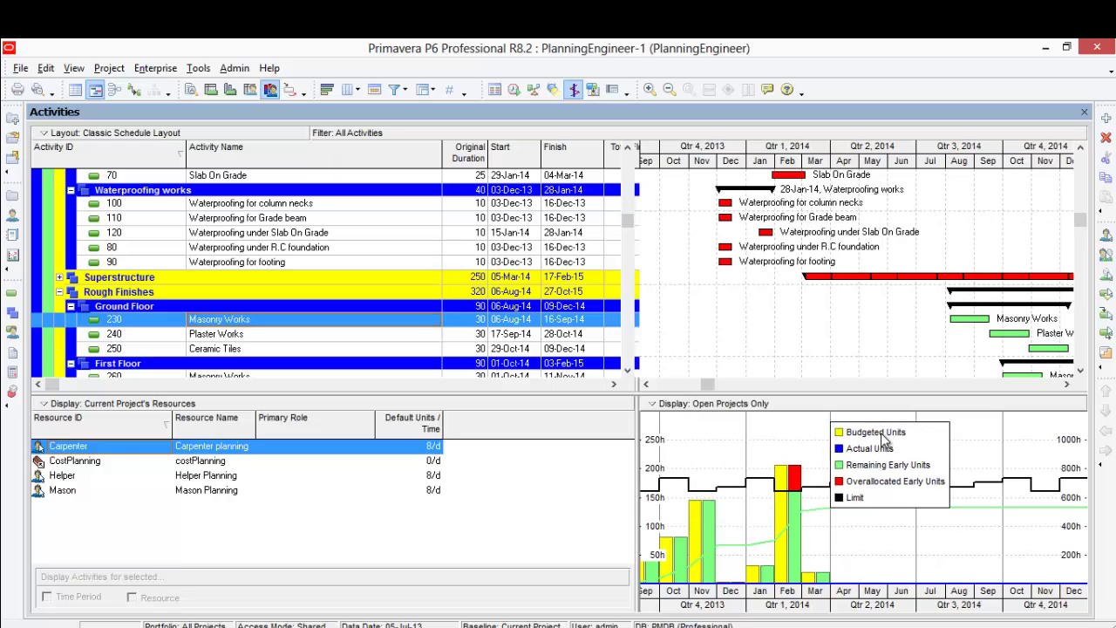